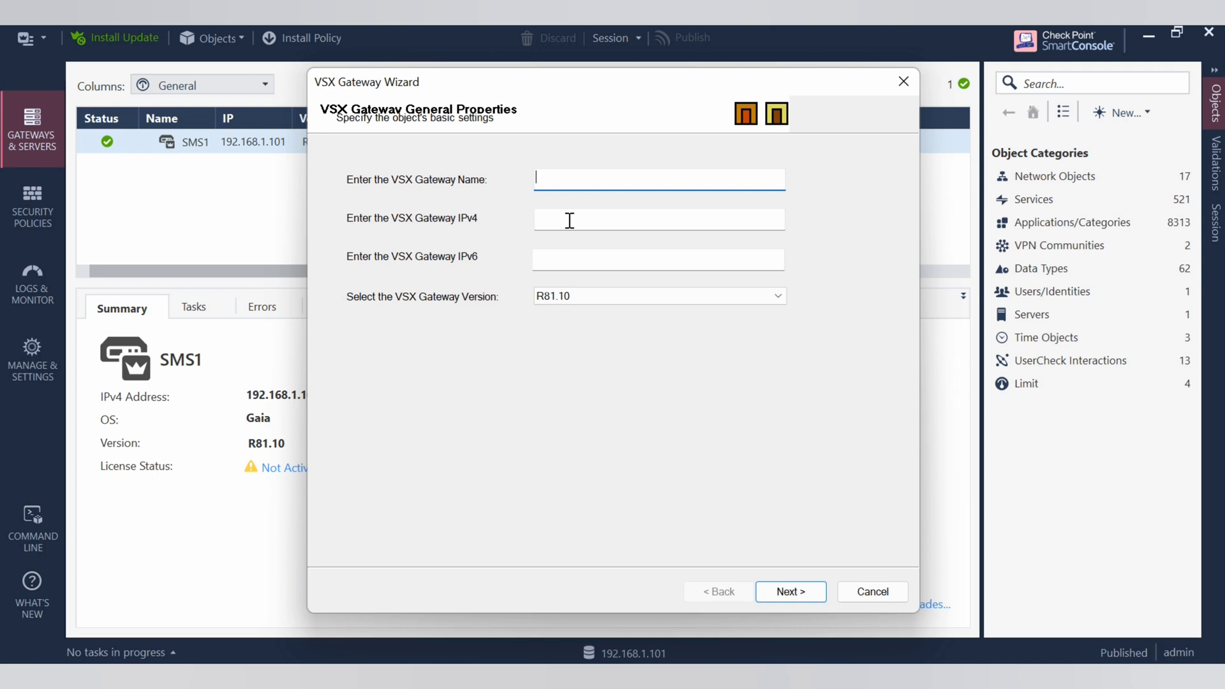
Name the VSX gateway VSX_GW1 with IPv4 192.168.1.2 and version R80.30, then continue.
type("V")
type("X")
type("G")
key("BackSpace")
key("BackSpace")
type("SX_GW1")
left_click(574, 218)
type("192")
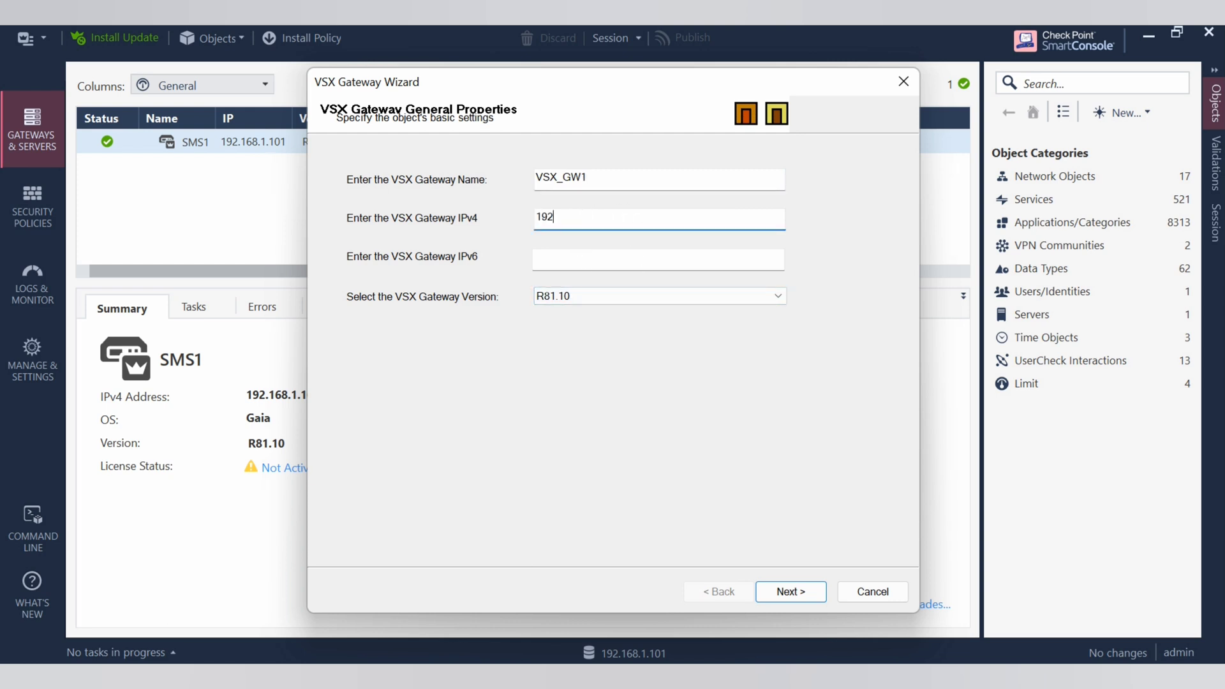
type(".168.1.2")
left_click(652, 300)
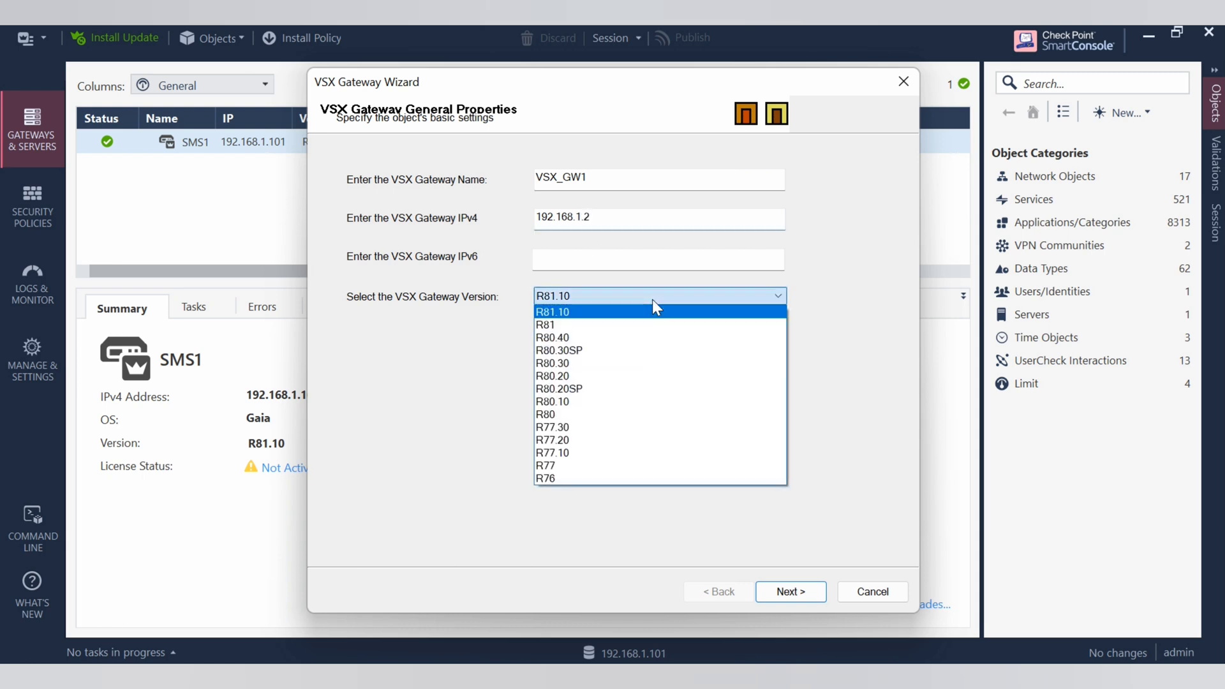
left_click(598, 363)
left_click(791, 592)
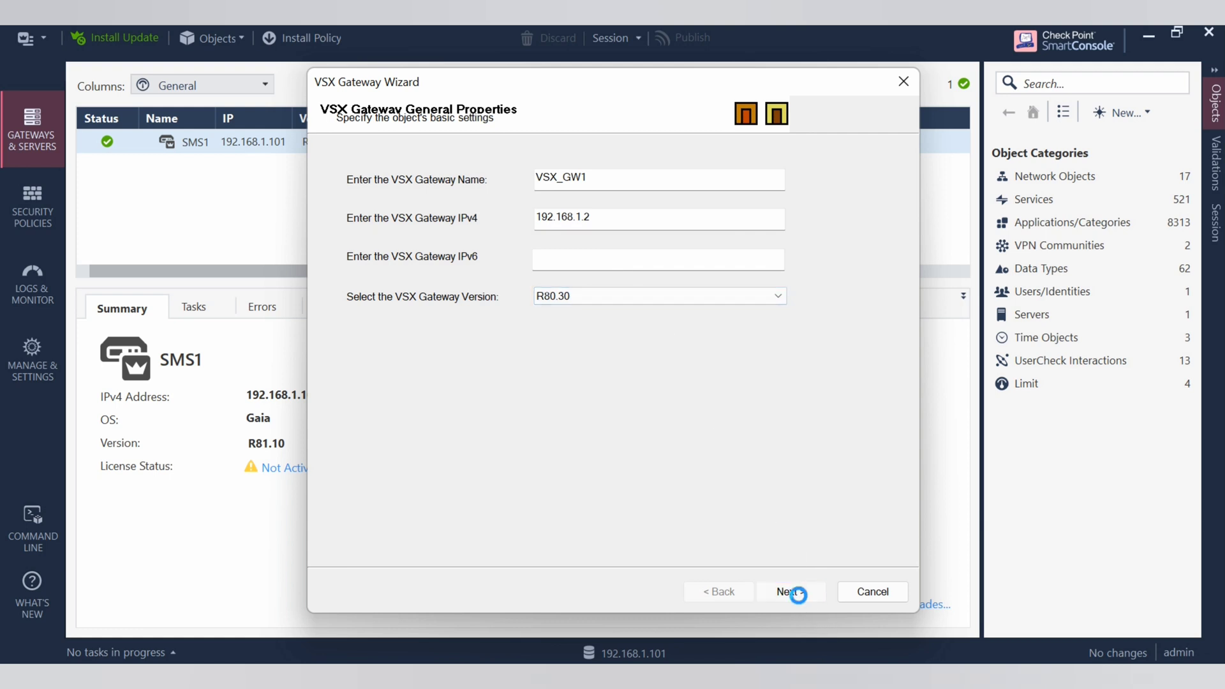
Enter and confirm the activation key, then initialize trust with VSX_GW1.
type("1234")
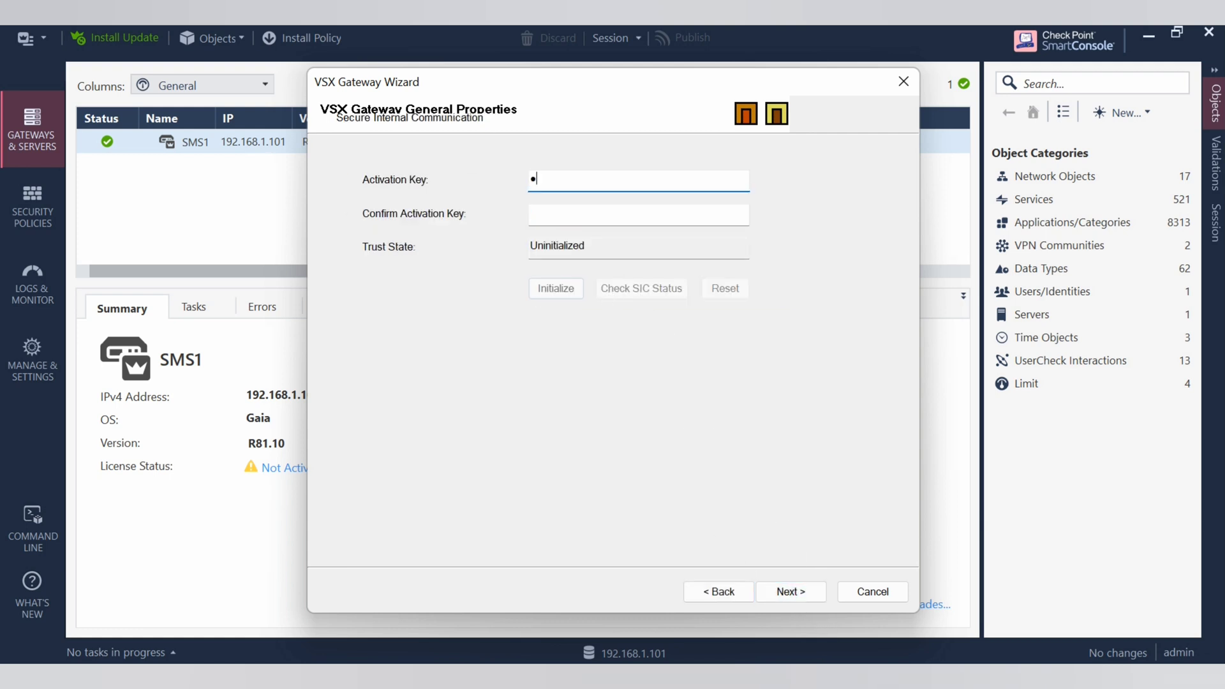
type("5678")
key("Tab")
type("123456")
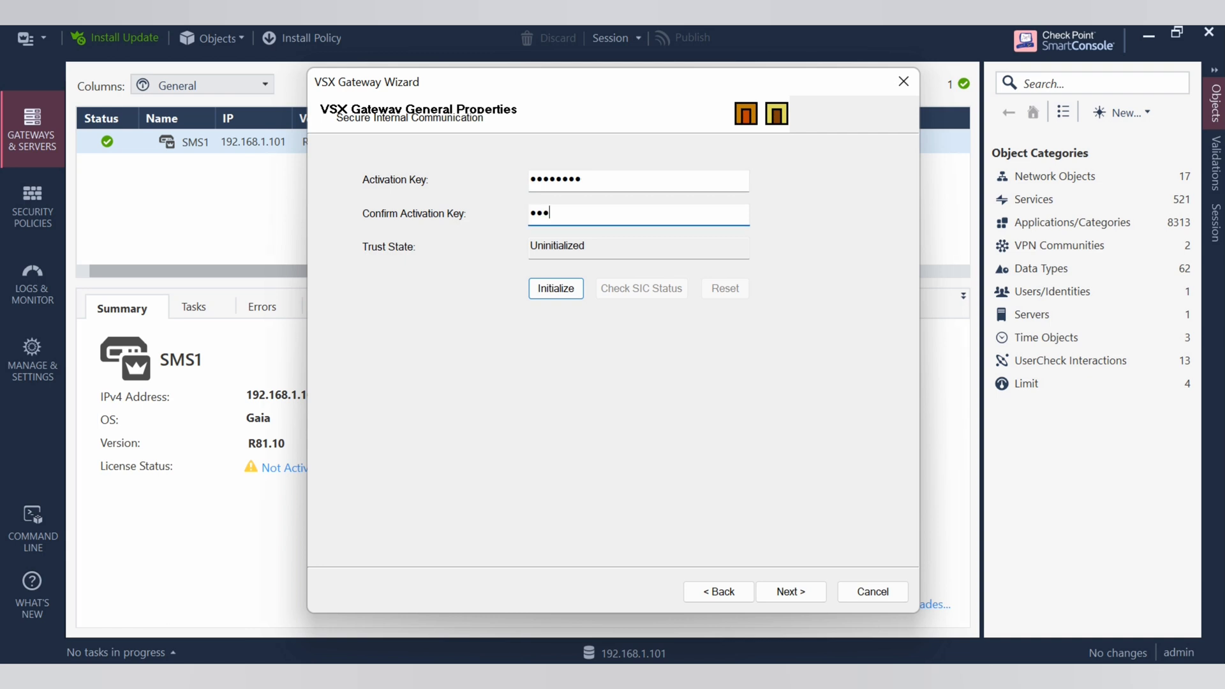
type("78")
left_click(576, 292)
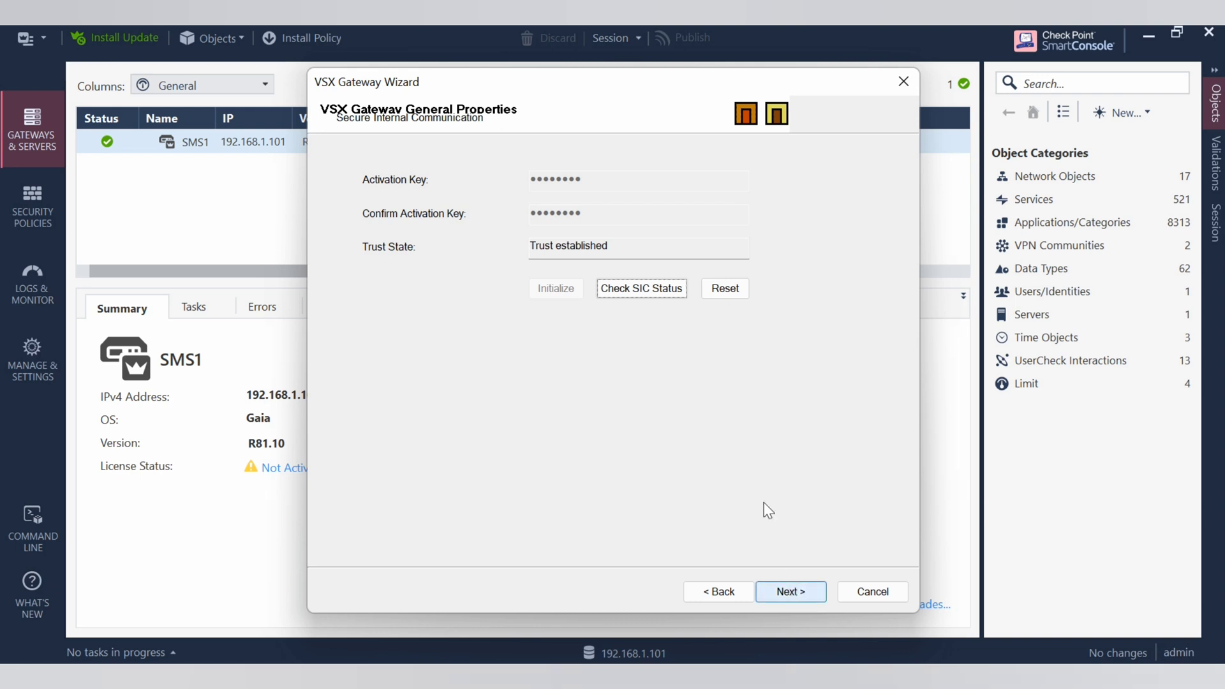
Verify the gateway reports as communicating and proceed to the interfaces page.
left_click(643, 291)
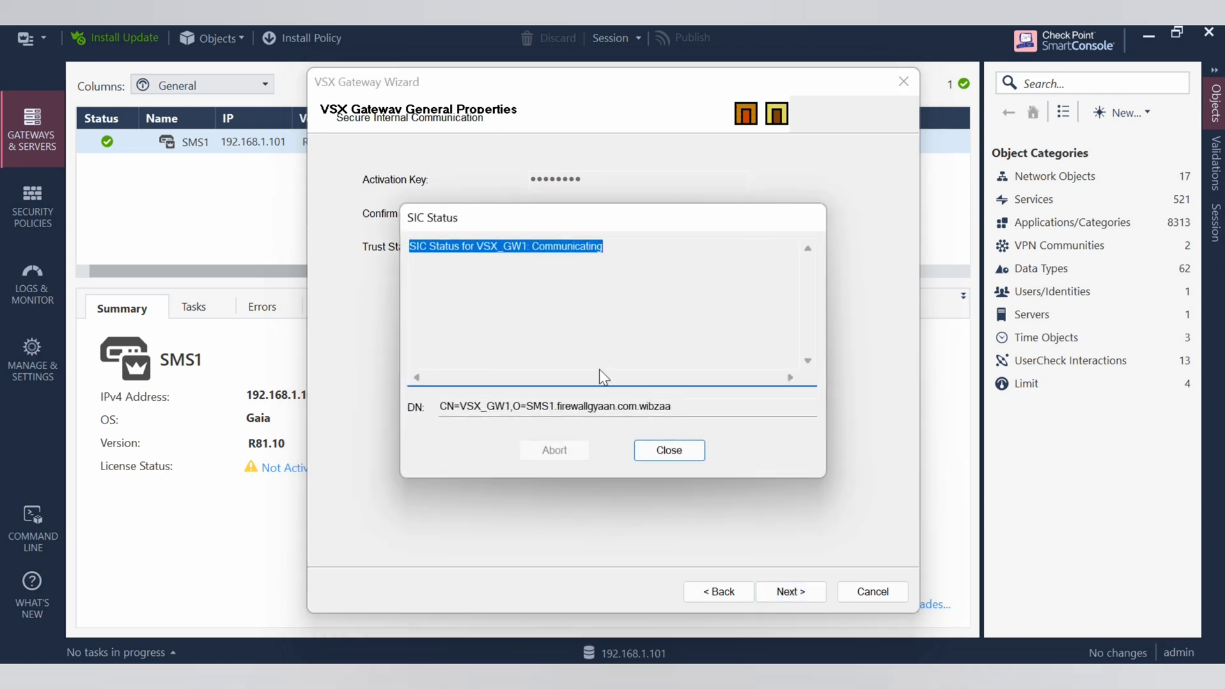
left_click(661, 452)
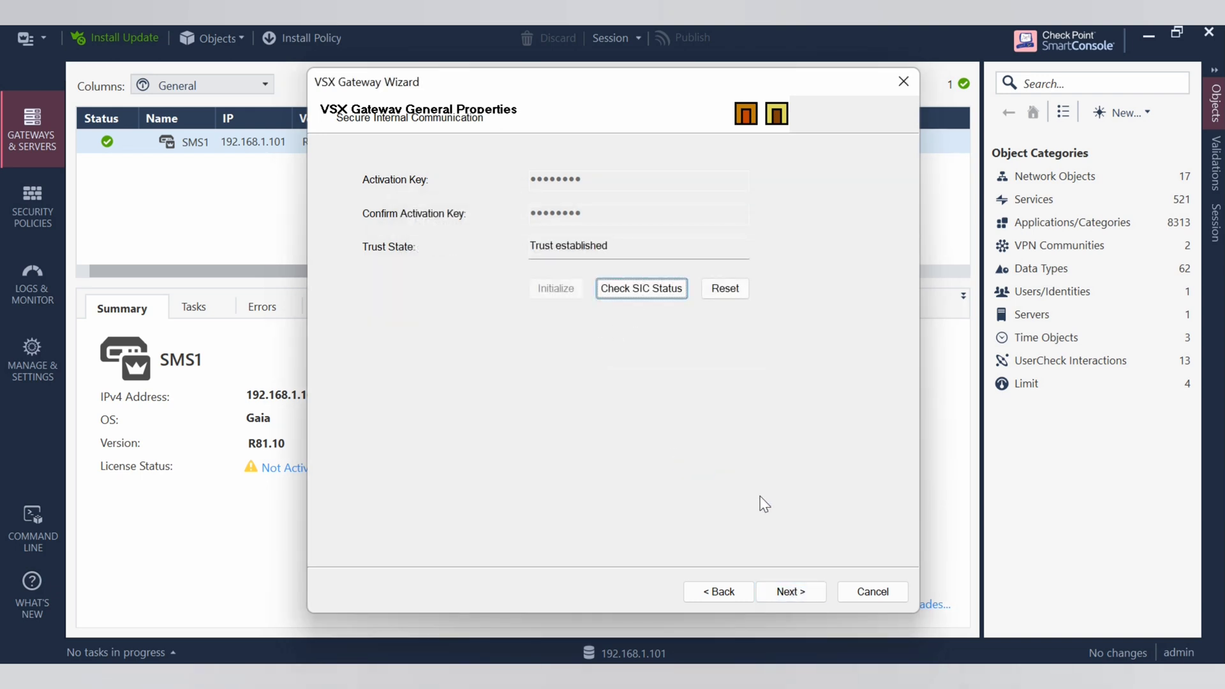
left_click(794, 591)
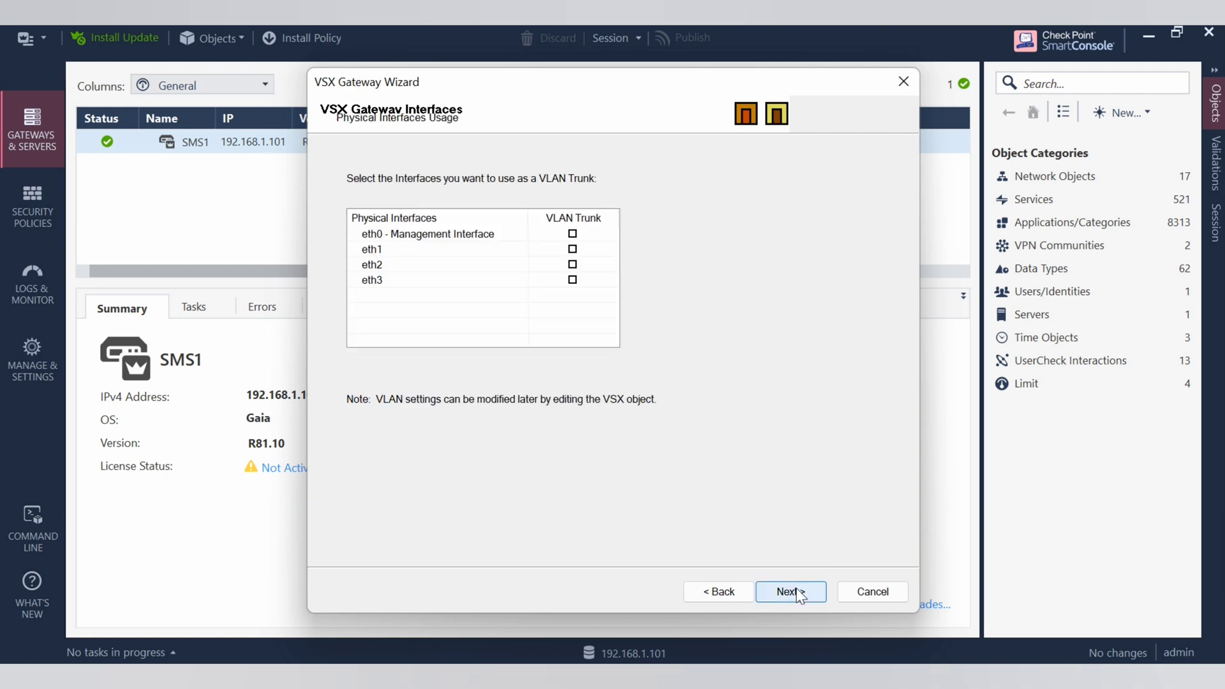
Skip VLAN trunks and virtual device, enable management rules 1–5, and accept the Any-source warning.
left_click(797, 592)
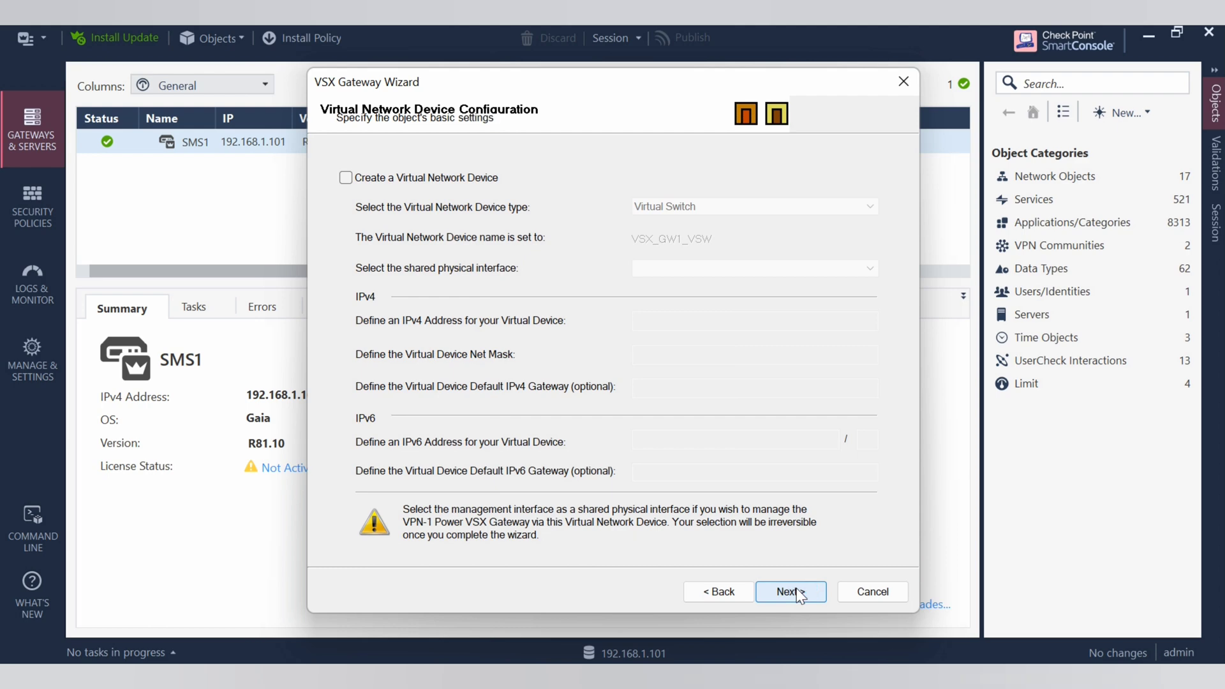
left_click(797, 593)
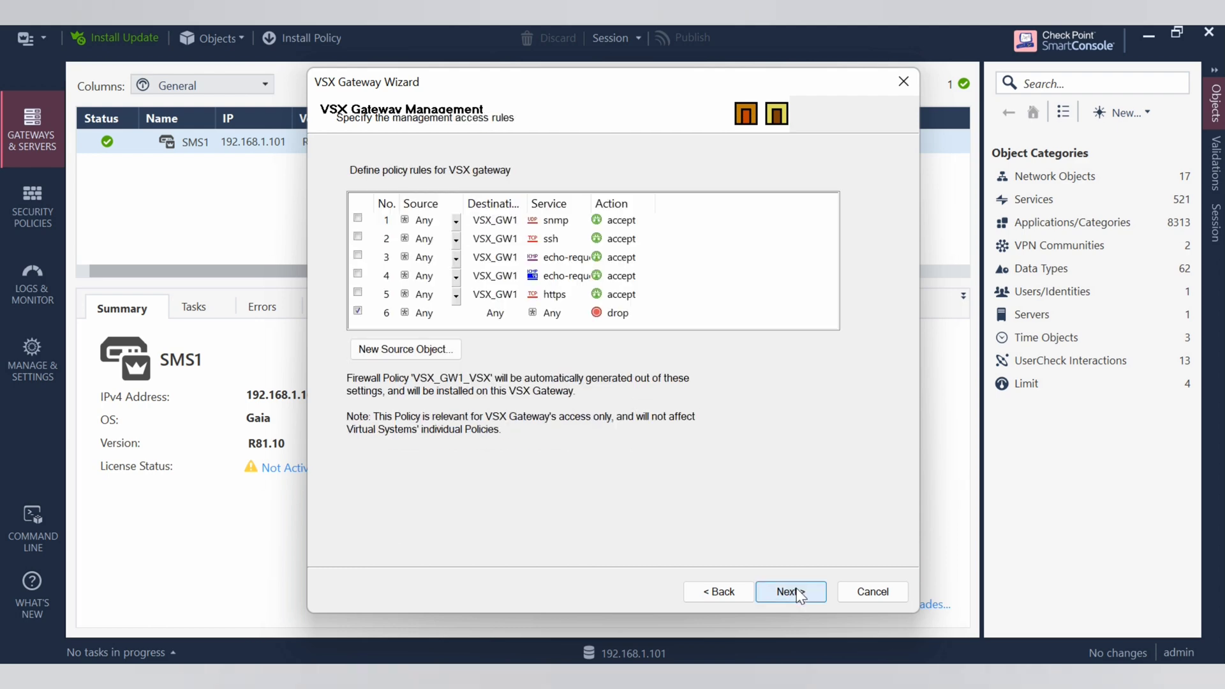
left_click(358, 218)
left_click(357, 273)
left_click(358, 255)
left_click(357, 236)
left_click(358, 293)
left_click(791, 593)
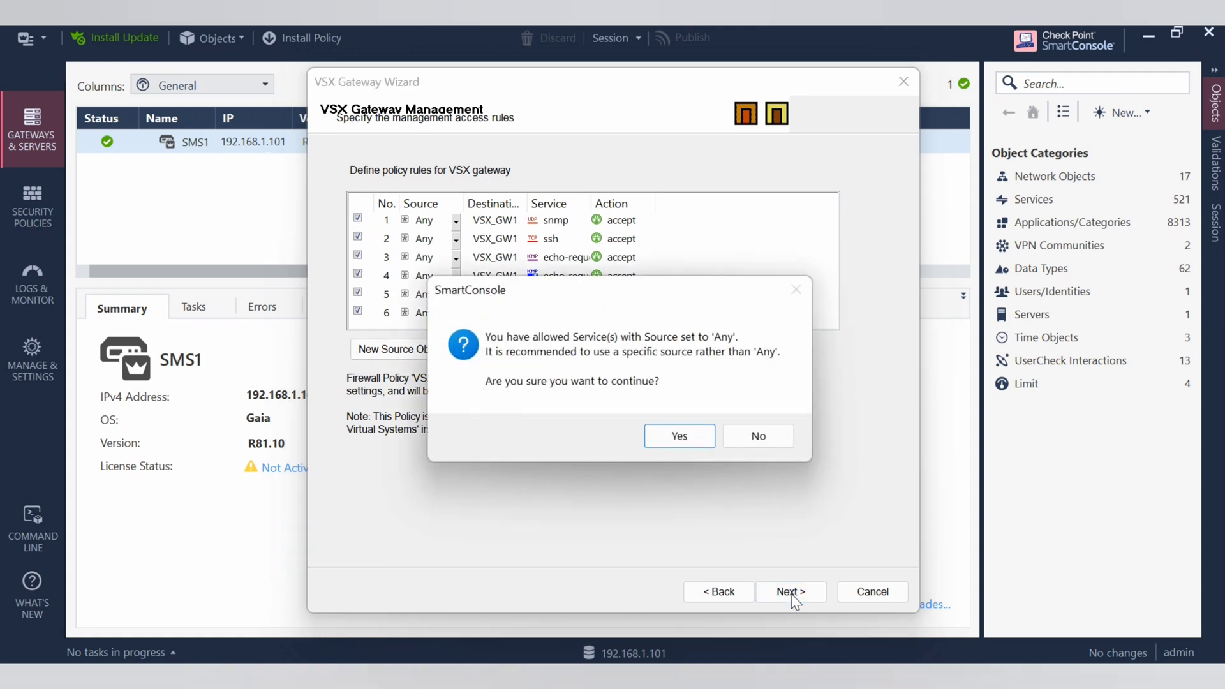
left_click(679, 436)
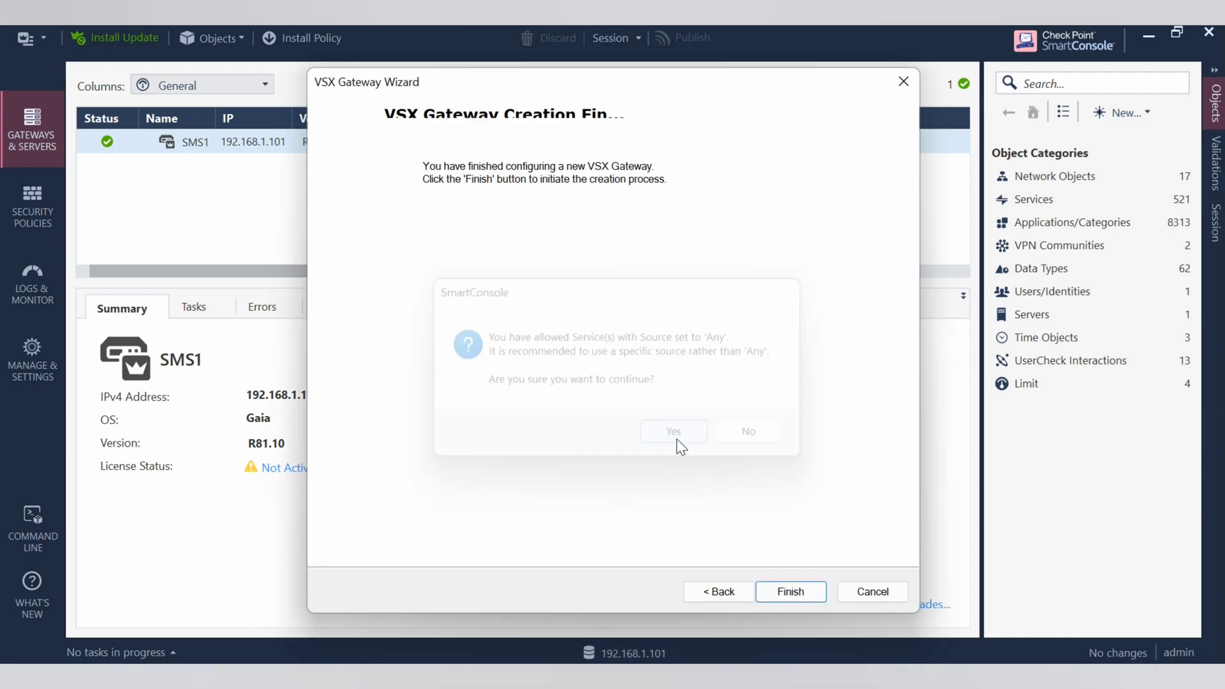
Finish the wizard to create VSX_GW1 and wait for successful completion.
left_click(788, 593)
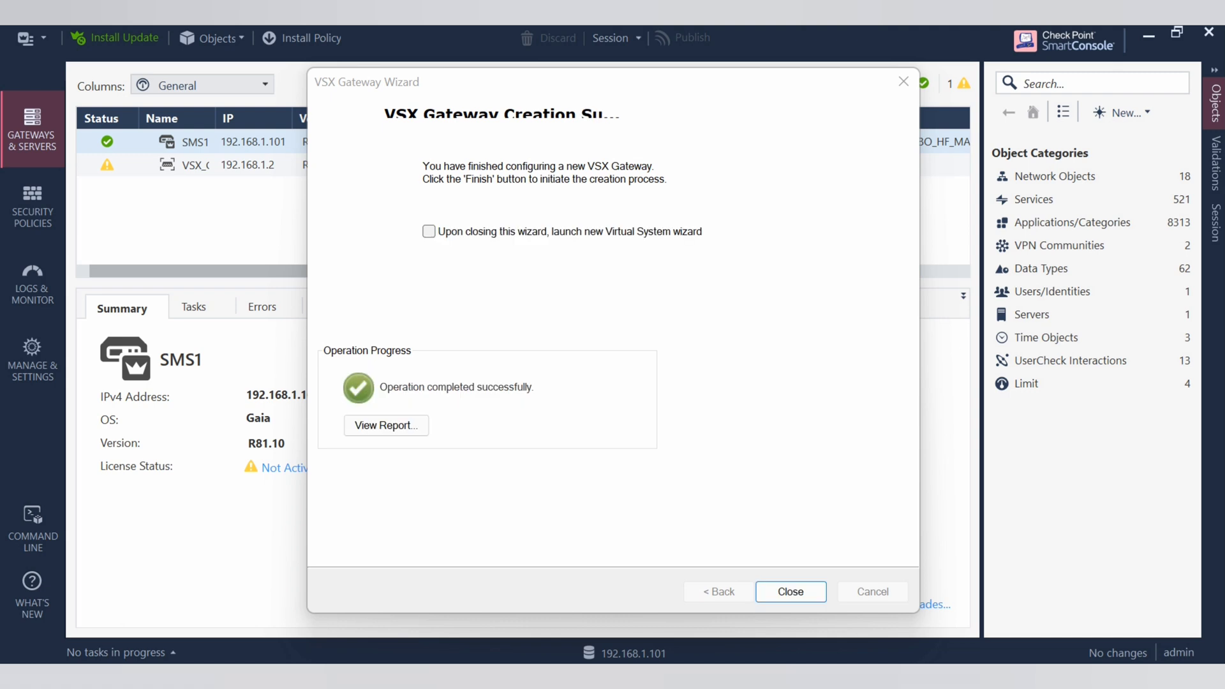
Close the wizard and select VSX_GW1 in Gateways & Servers to view its summary and warnings.
left_click(791, 592)
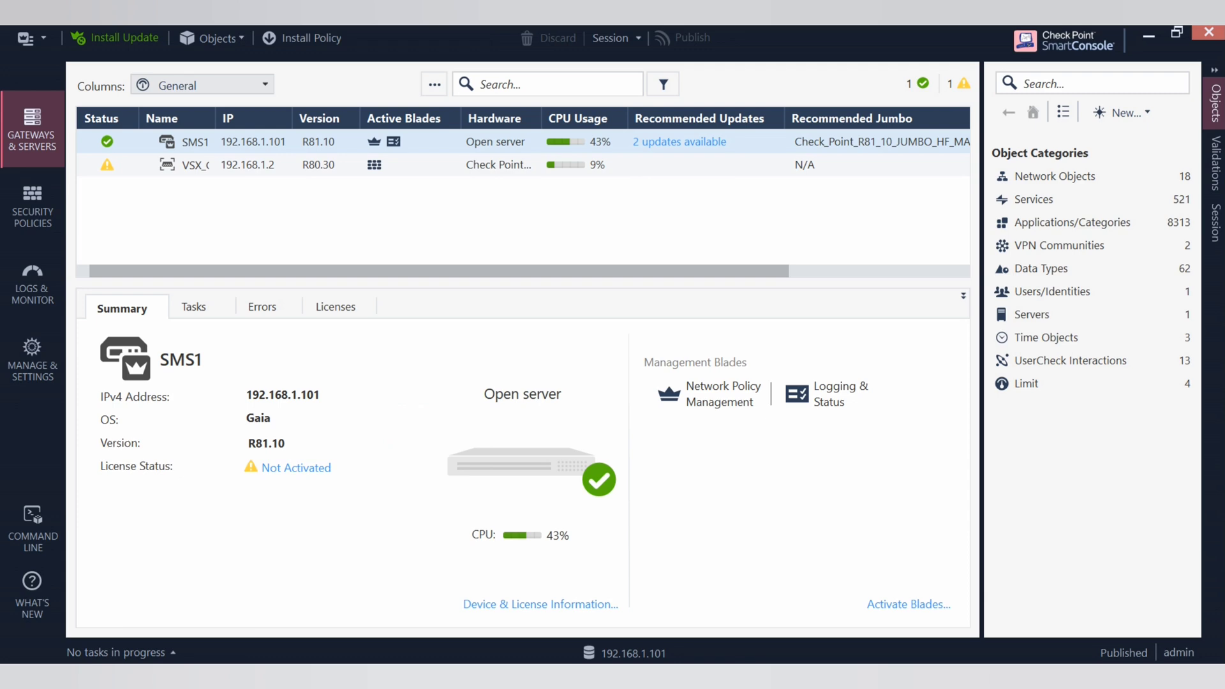
left_click(109, 167)
mouse_move(113, 176)
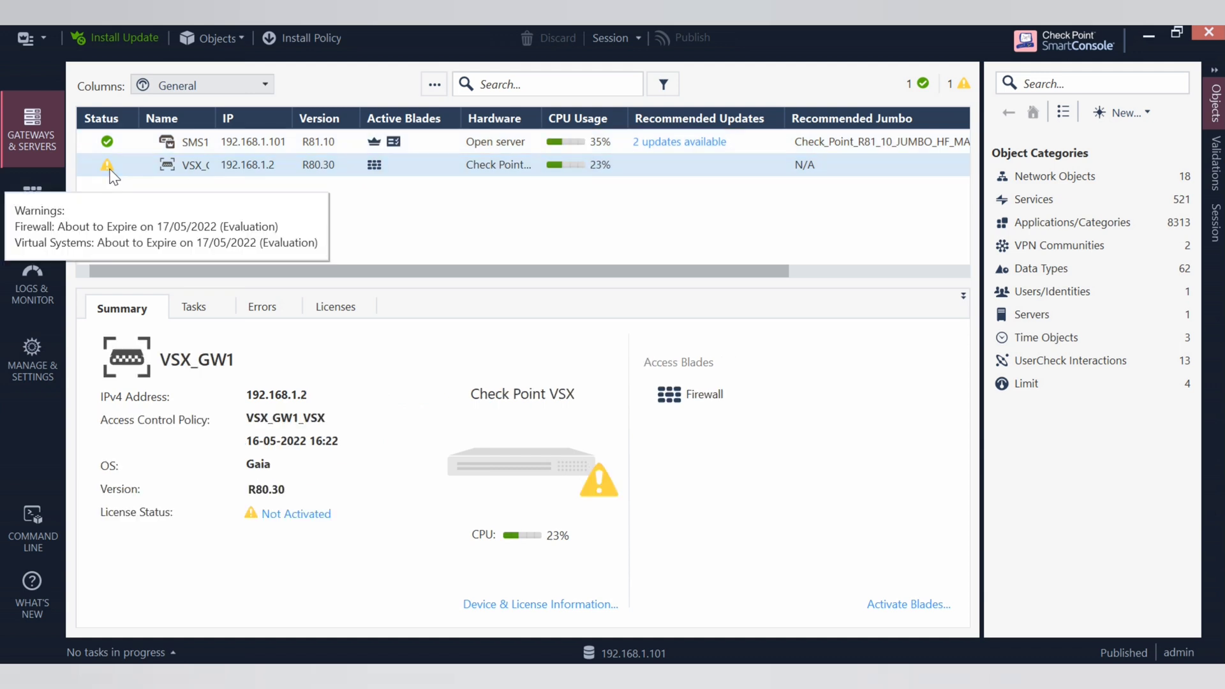